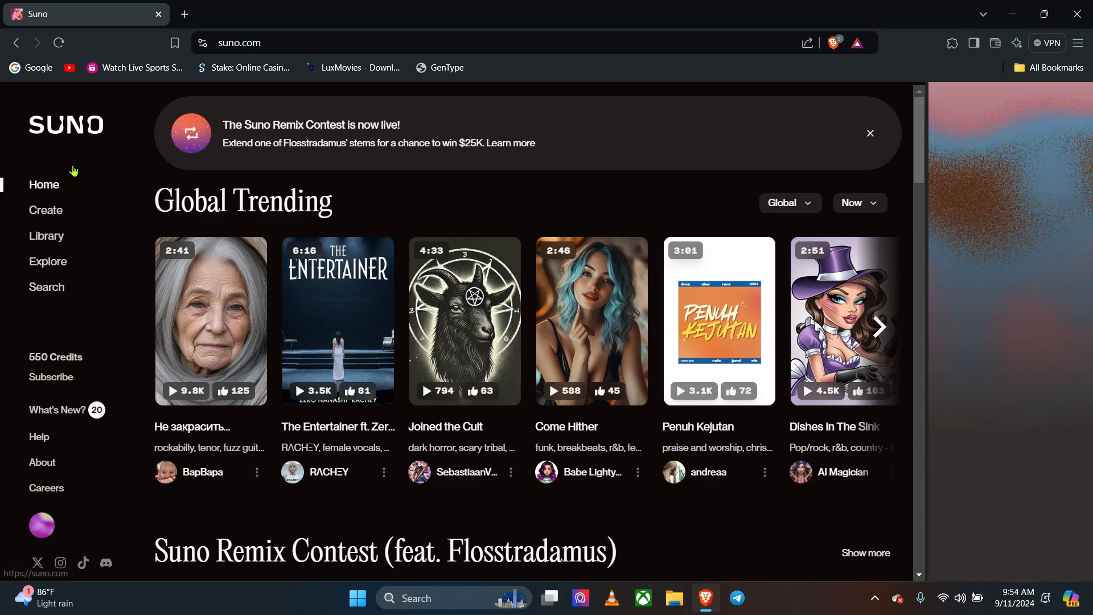
- Open Suno's song creation page, and open ChatGPT in a new browser tab
click(59, 210)
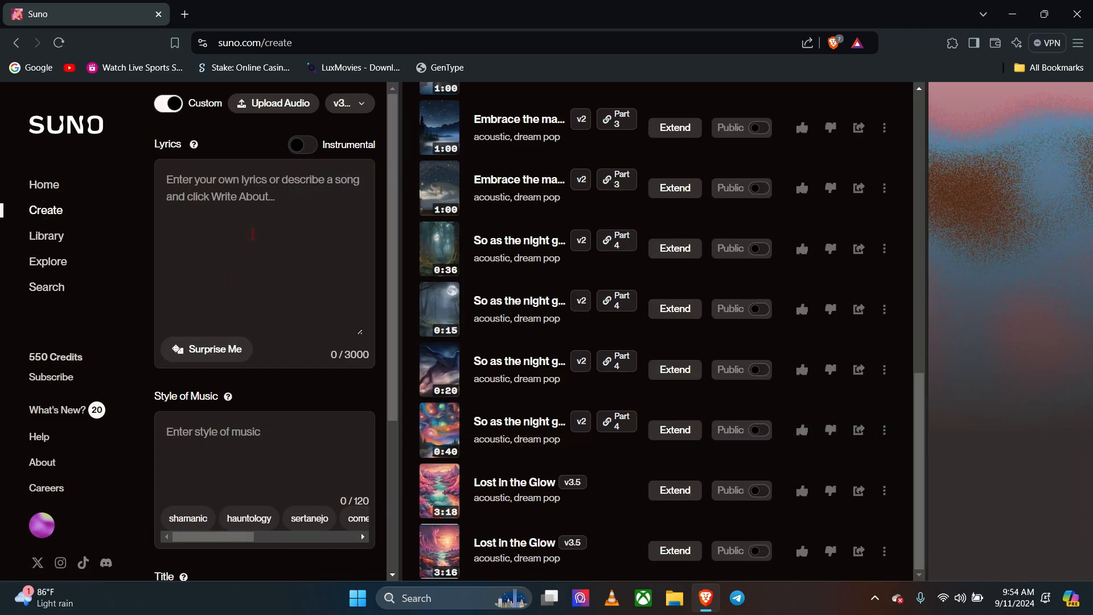
click(181, 20)
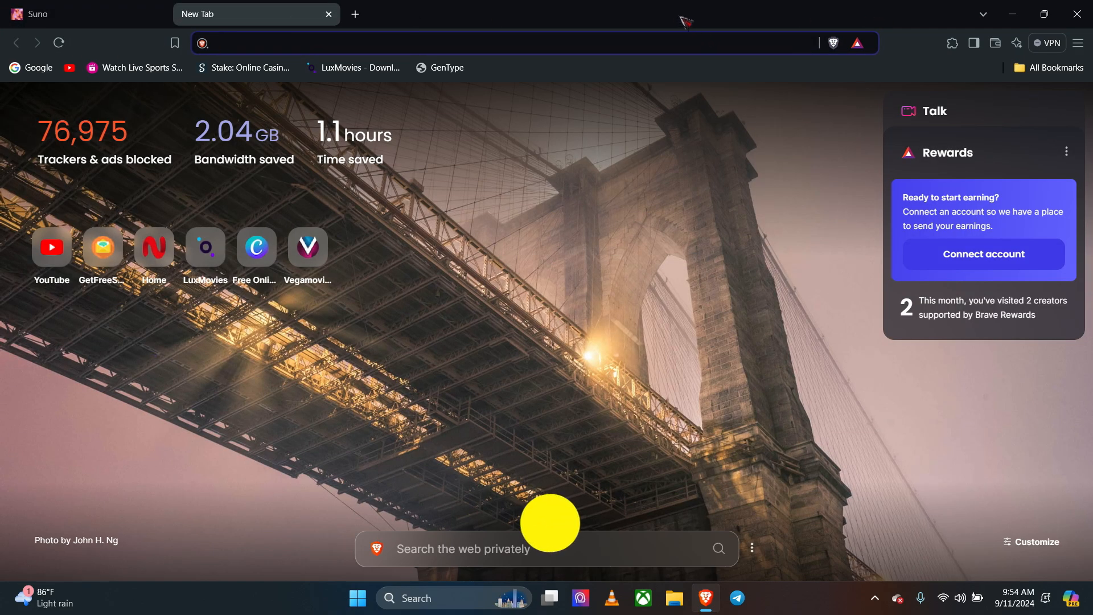
text(chat)
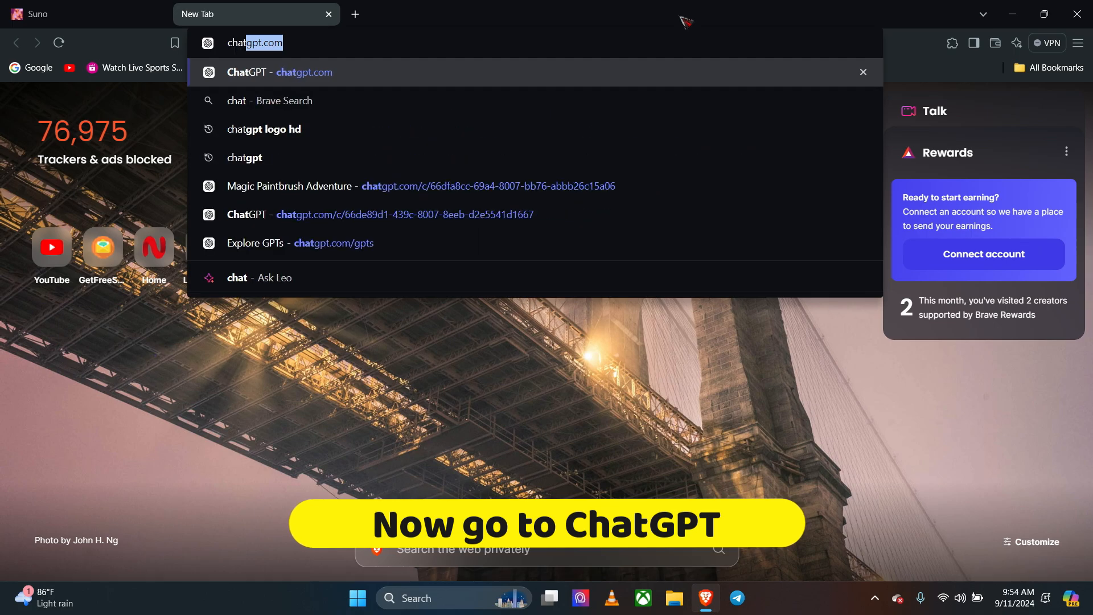
key(Return)
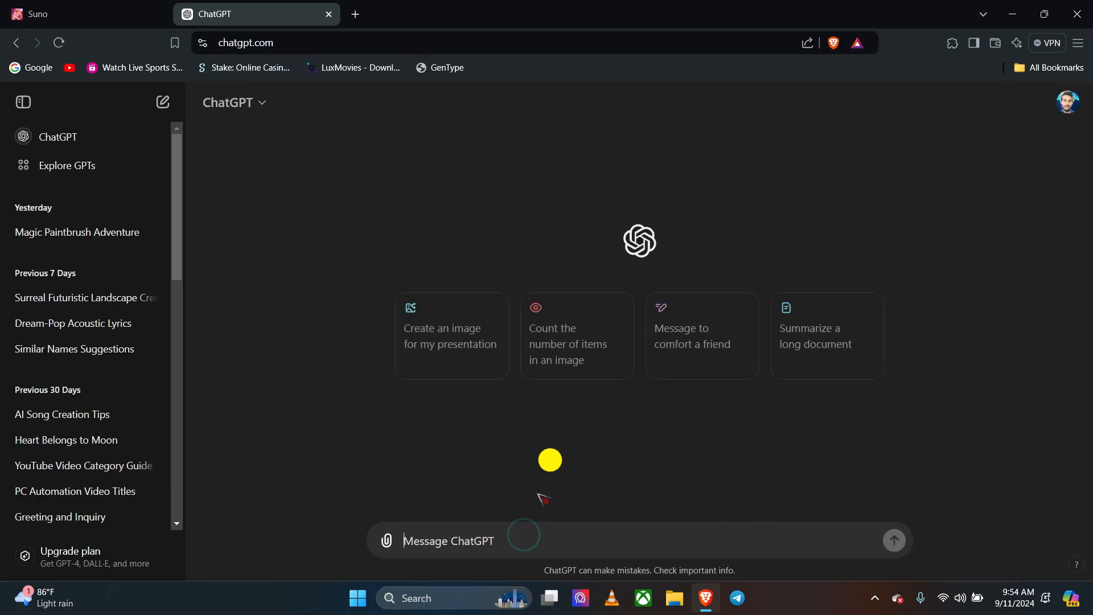
- Ask ChatGPT to "write a very interesting master piece lyrics for a song" and to give matching music styles suitable for the lyrics
text(write a very interesting master piece lyrics for a song)
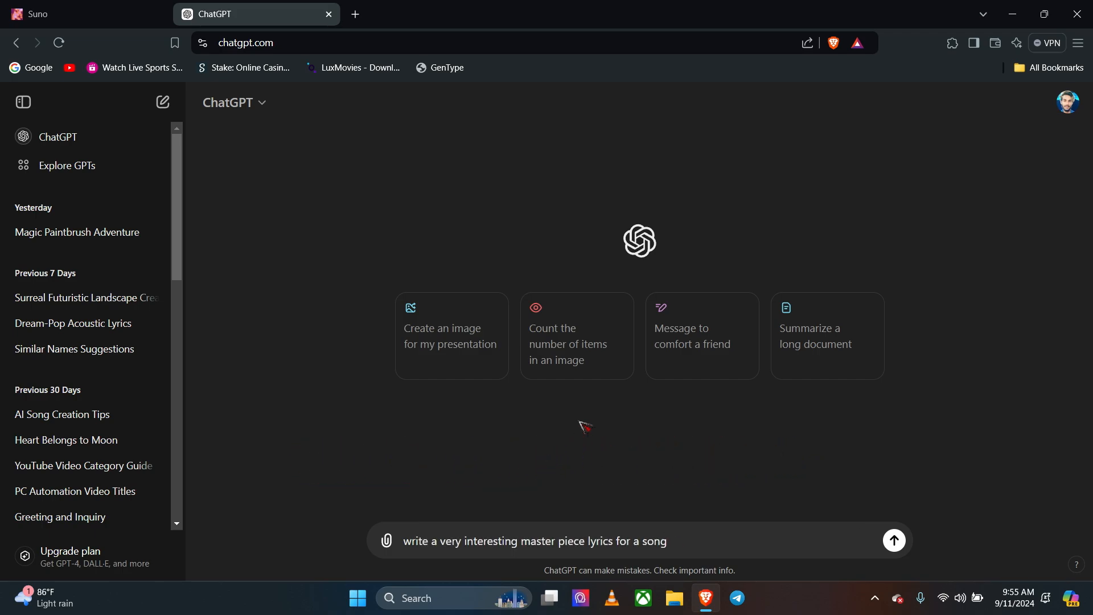
key(Return)
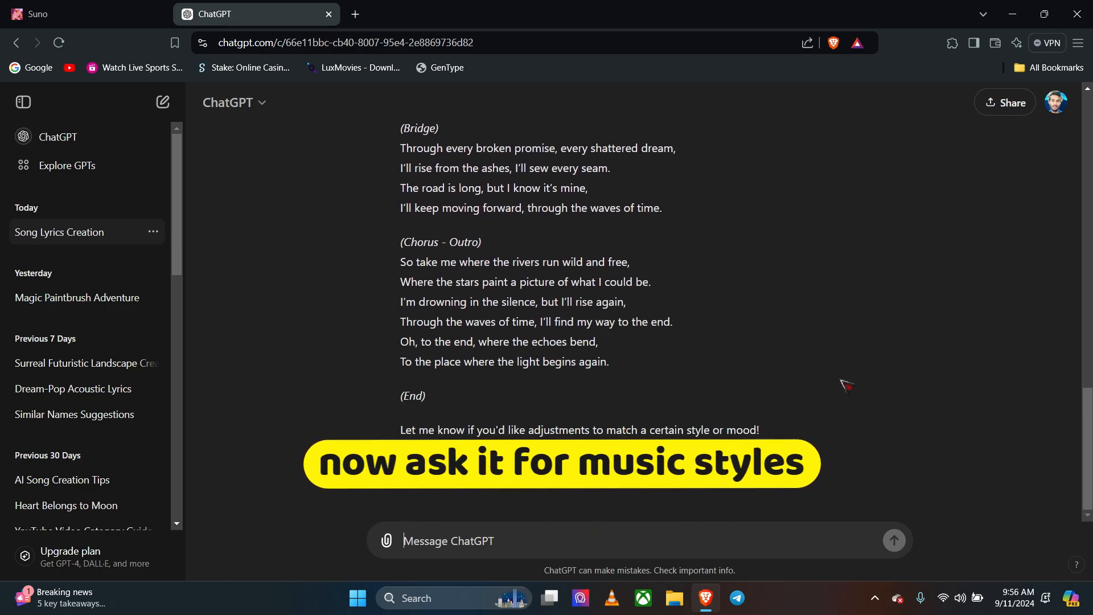
text(yes, give some matching music styles suitable for this lyrics)
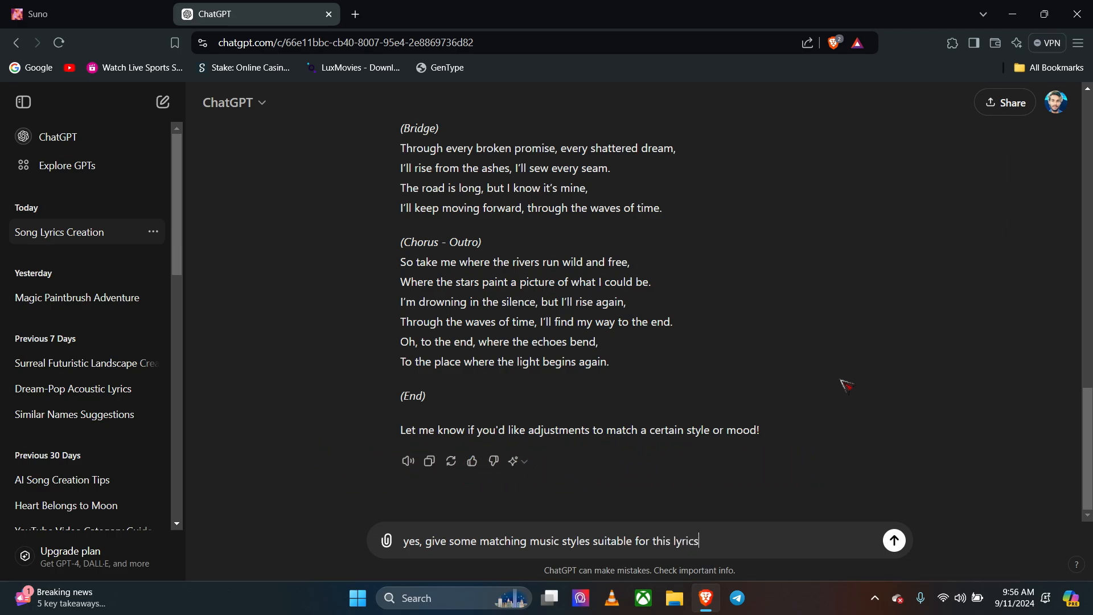
key(Return)
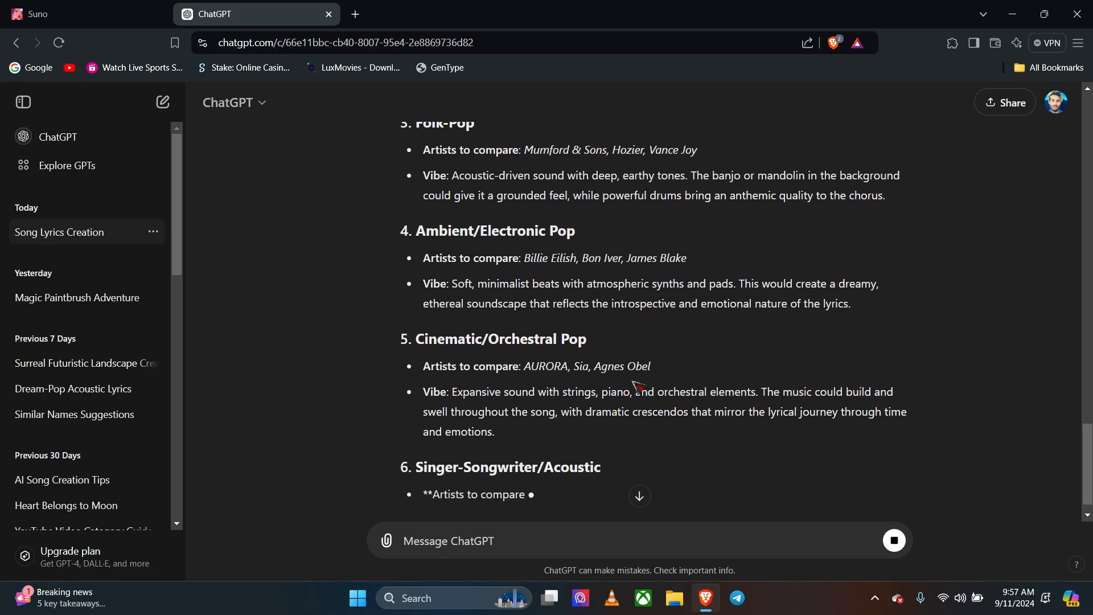
- Copy the generated song lyrics from Verse 1 through the last line of the Chorus - Outro
scroll(637, 393, up, 9)
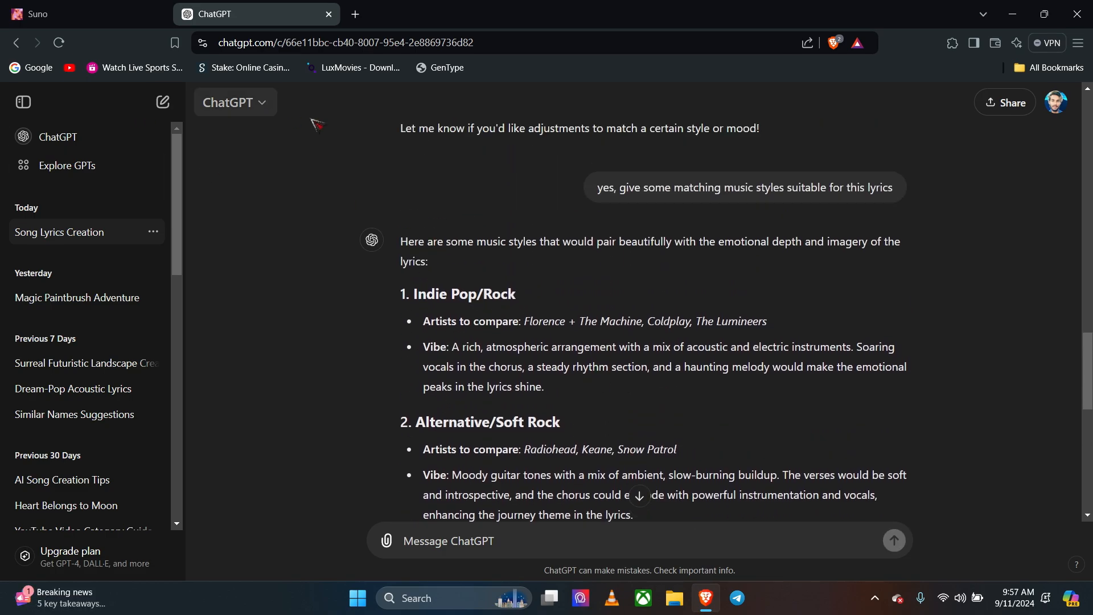
scroll(700, 363, up, 5)
scroll(700, 364, up, 20)
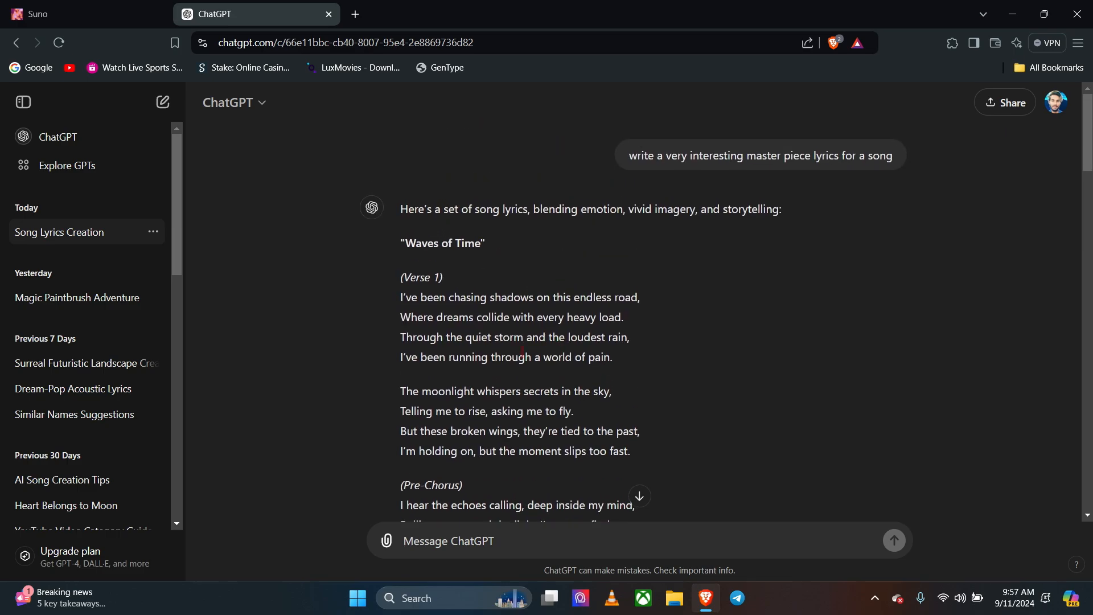
scroll(700, 364, down, 1)
drag(403, 216, 618, 427)
scroll(444, 273, down, 14)
scroll(531, 344, down, 2)
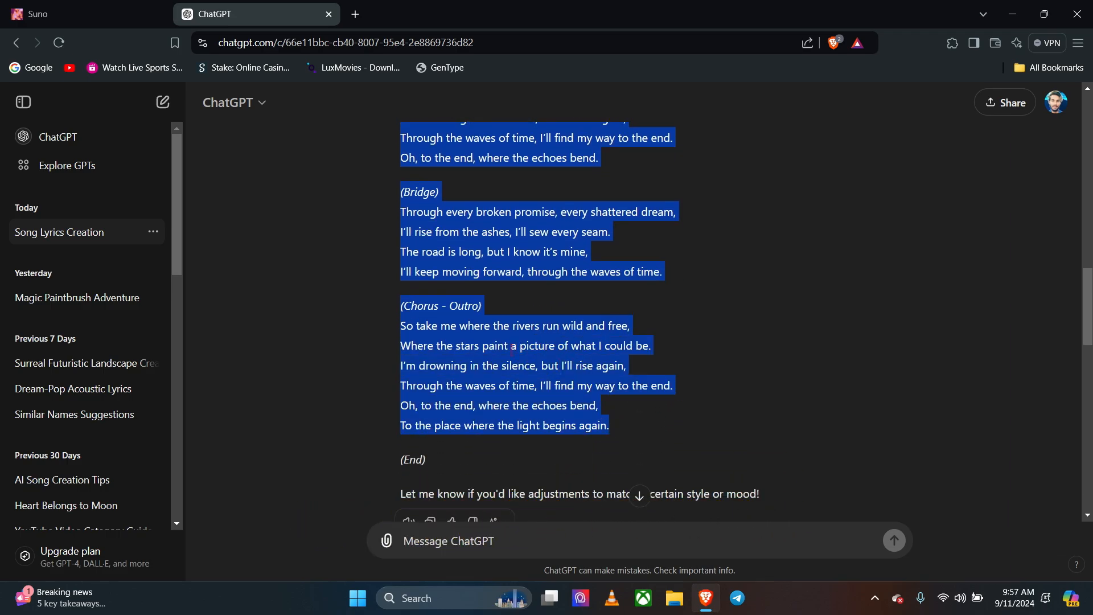
right_click(512, 348)
click(557, 363)
- Switch to Suno and paste the copied lyrics into the empty Lyrics field
click(78, 17)
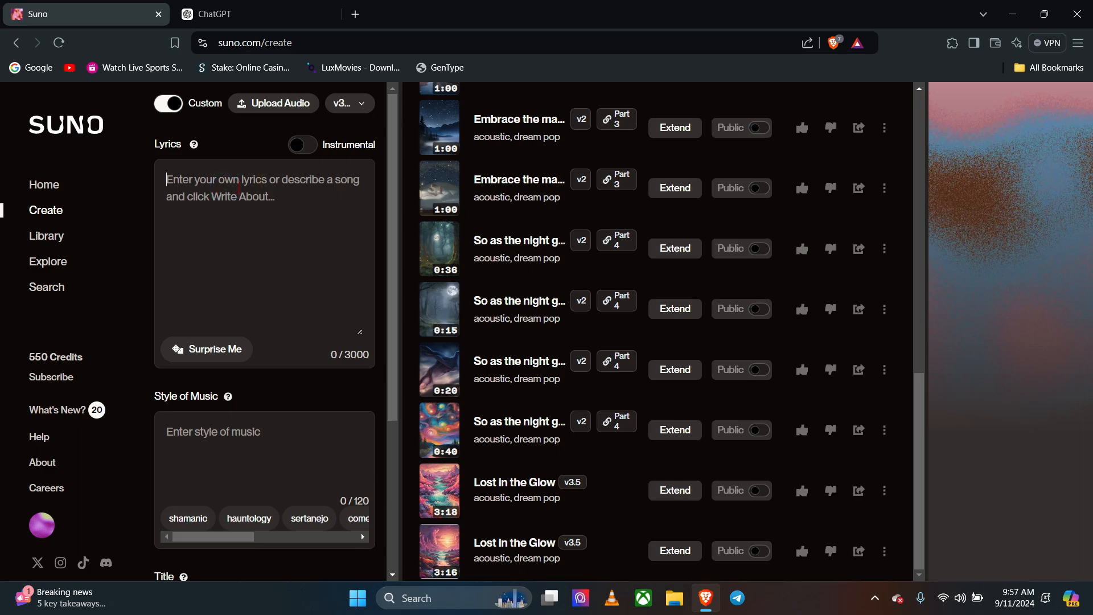
right_click(240, 188)
click(302, 308)
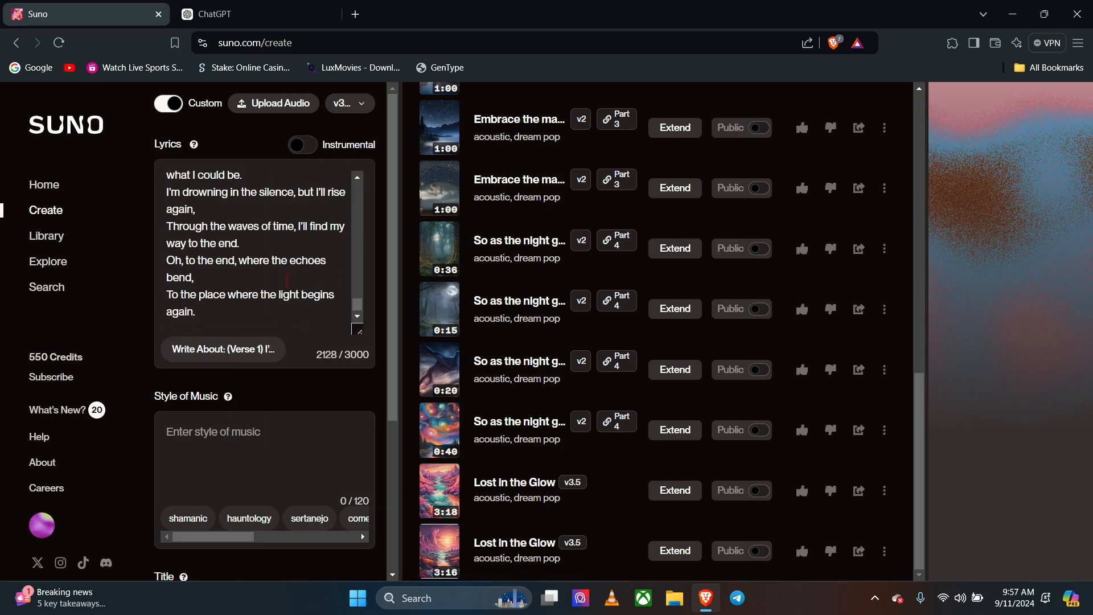
- Copy "Indie Pop" from ChatGPT's first style suggestion and enter it with a trailing comma as Suno's style of music
scroll(268, 282, down, 3)
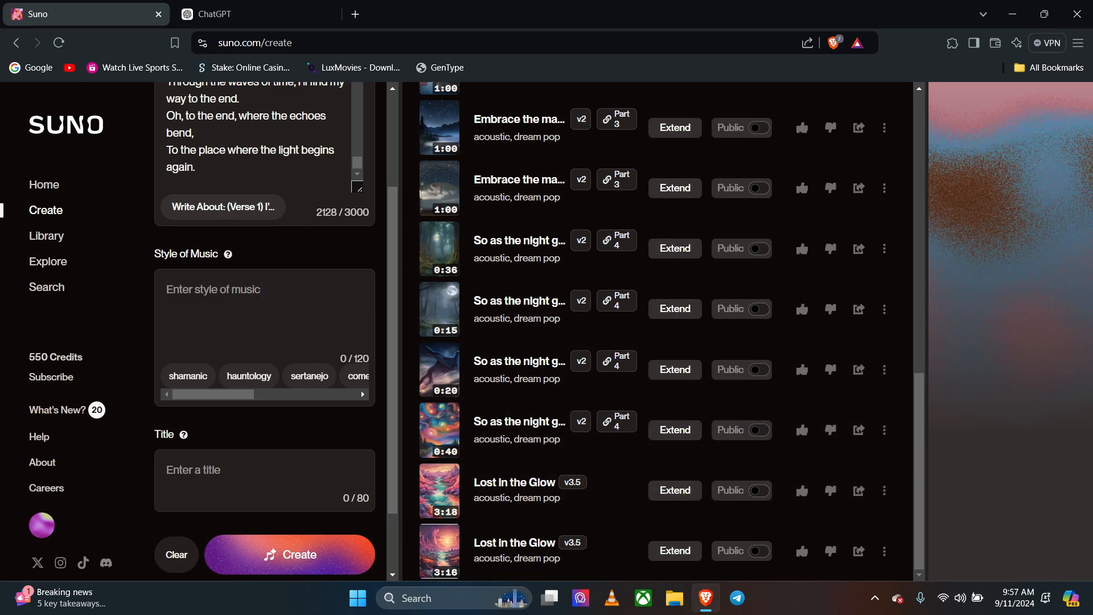
key(ctrl+Tab)
scroll(675, 407, up, 1)
click(676, 407)
scroll(676, 407, down, 5)
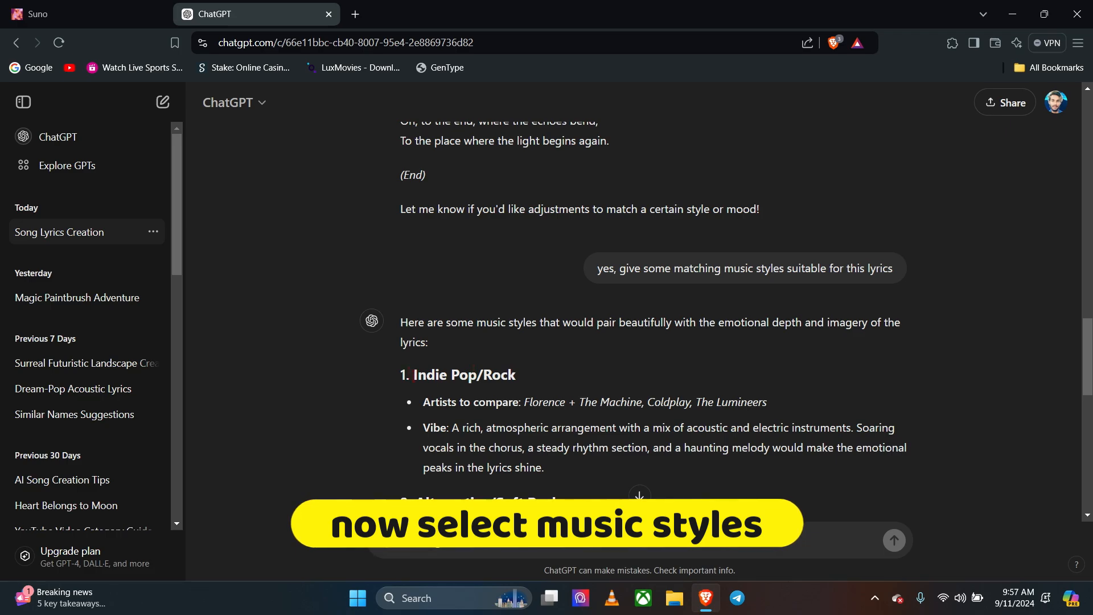
drag(414, 374, 501, 375)
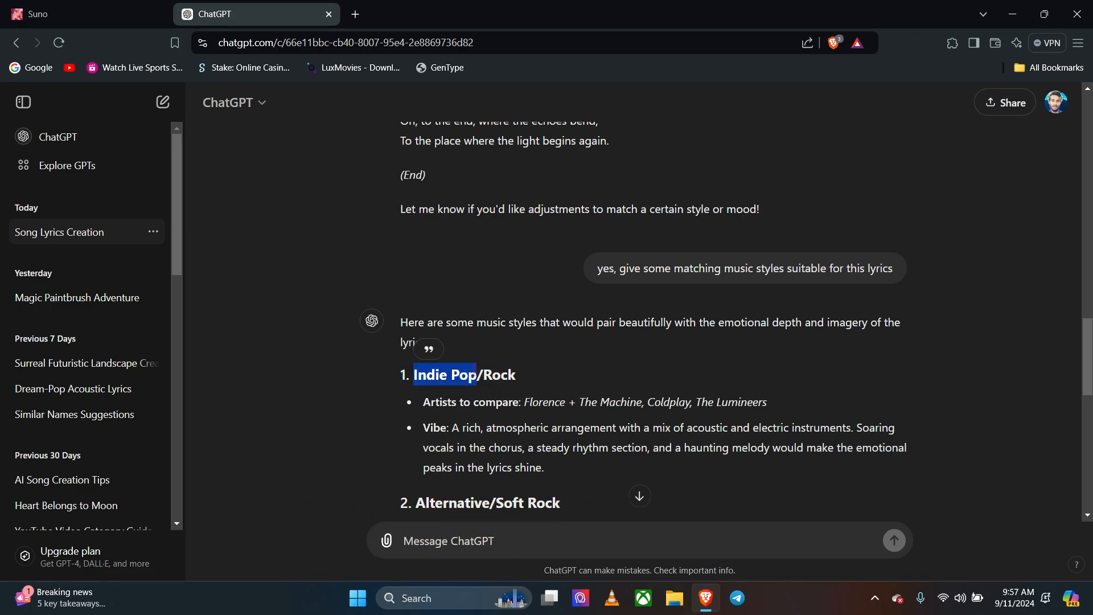
right_click(487, 377)
click(504, 386)
key(ctrl+Tab)
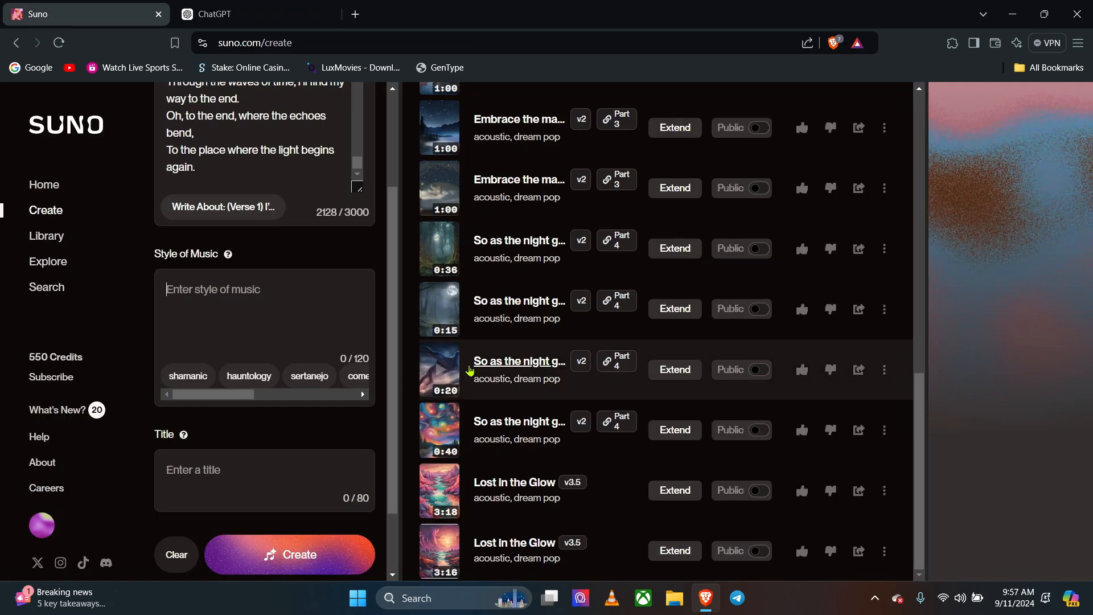
right_click(302, 308)
click(330, 158)
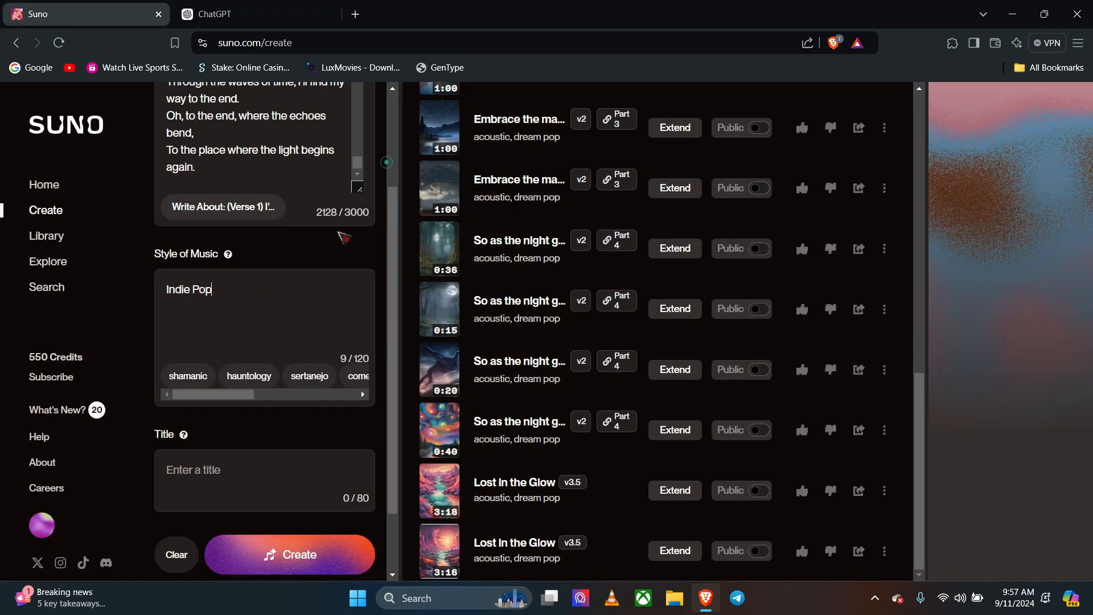
text(,)
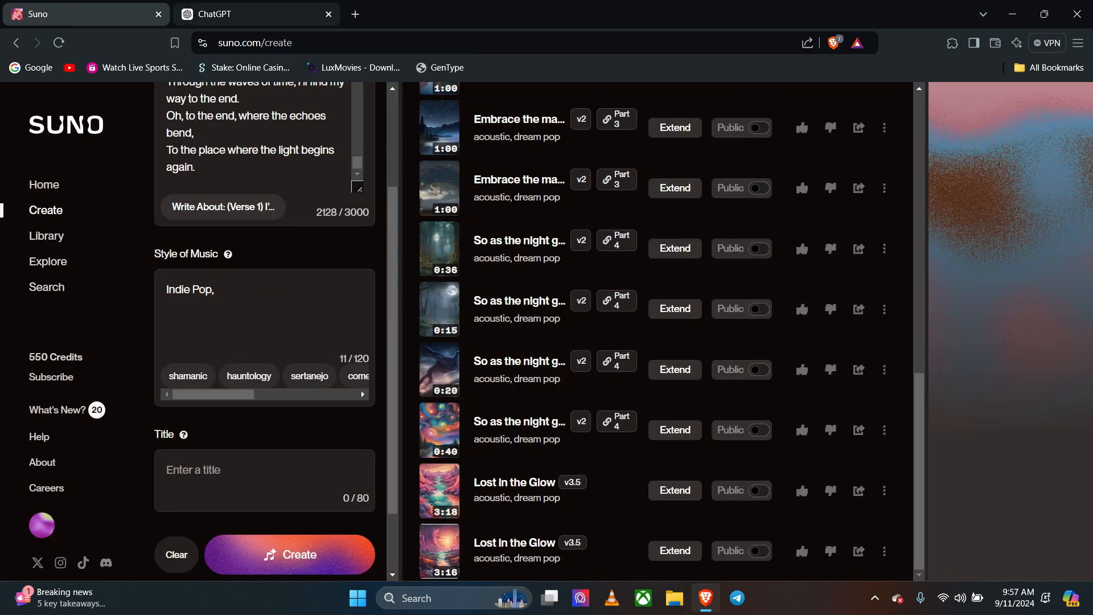
- Copy "Folk-Pop" from ChatGPT's third style suggestion and add it after Indie Pop in Suno's style of music
click(256, 13)
scroll(579, 401, down, 3)
scroll(579, 402, down, 3)
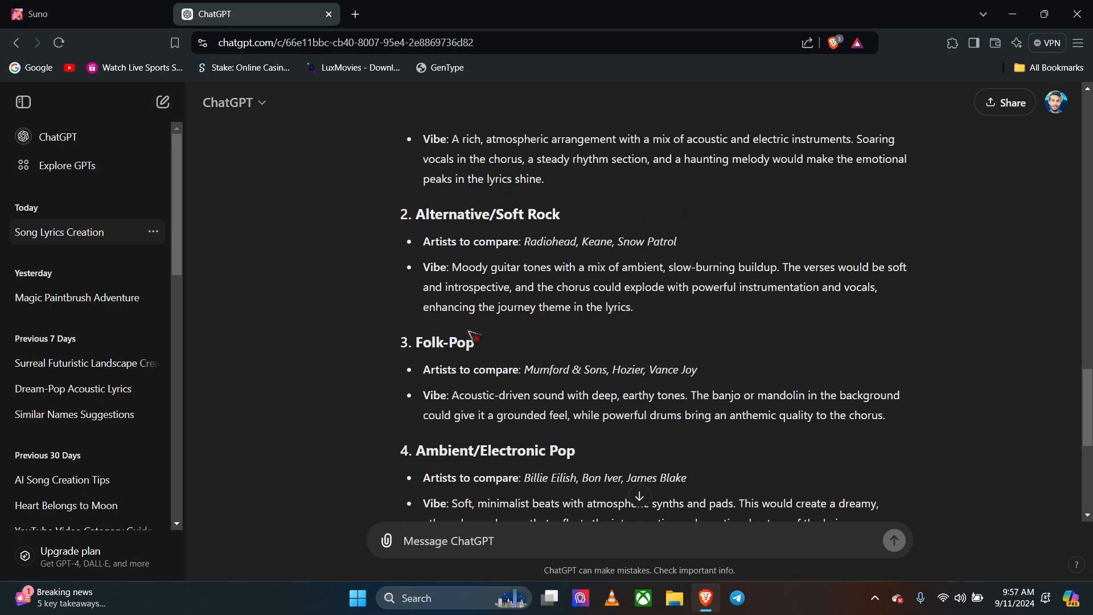
drag(416, 274, 481, 281)
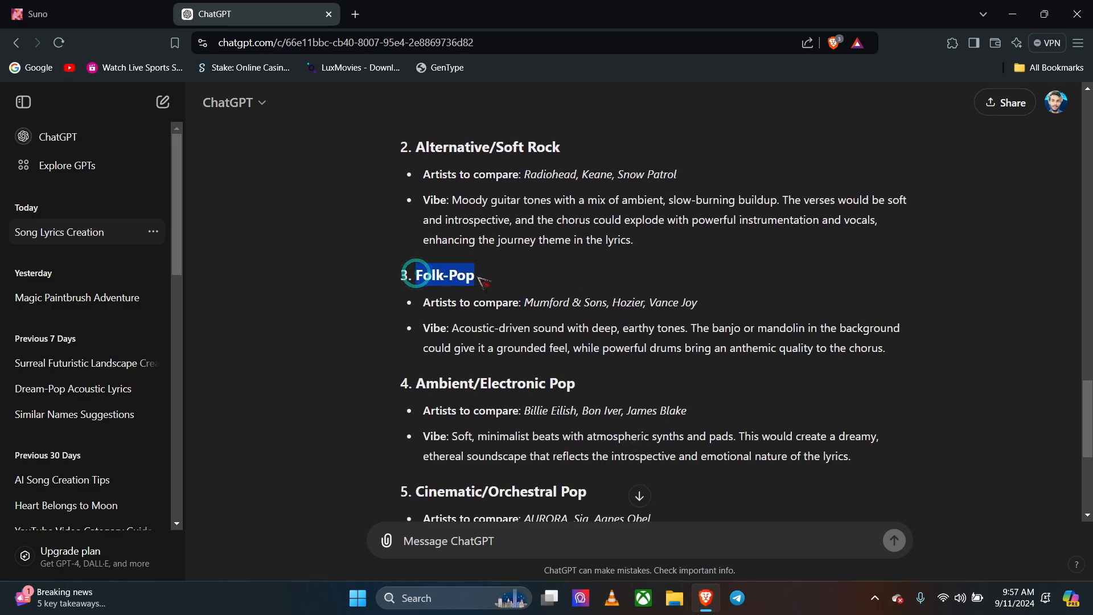
right_click(486, 279)
click(512, 288)
key(ctrl+Tab)
right_click(262, 291)
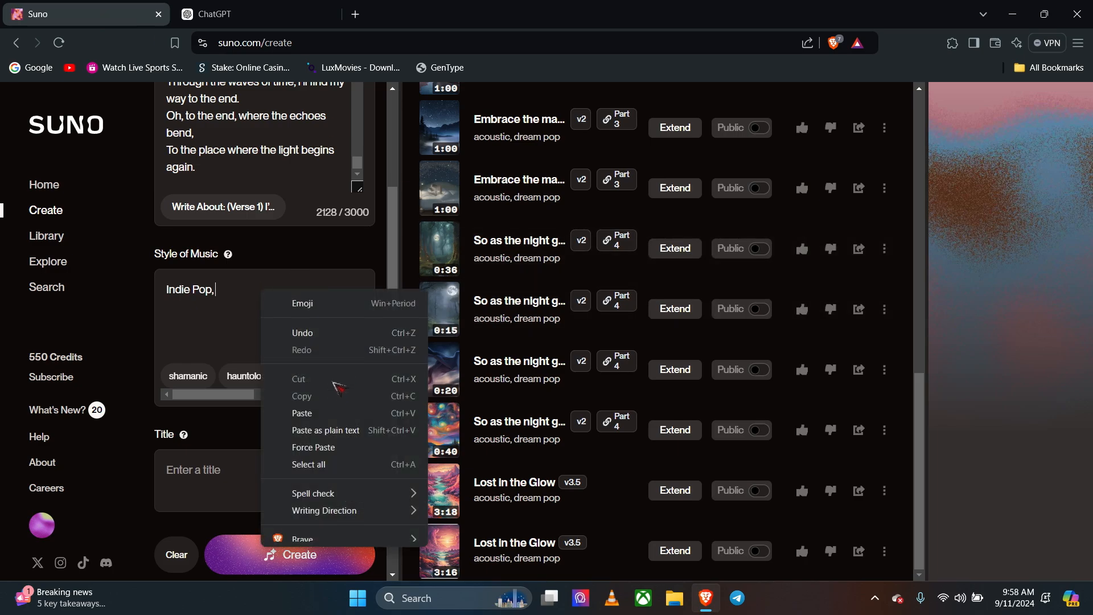
click(336, 411)
- Copy the song title "Waves of Time" from the heading above the lyrics in ChatGPT
scroll(329, 408, down, 2)
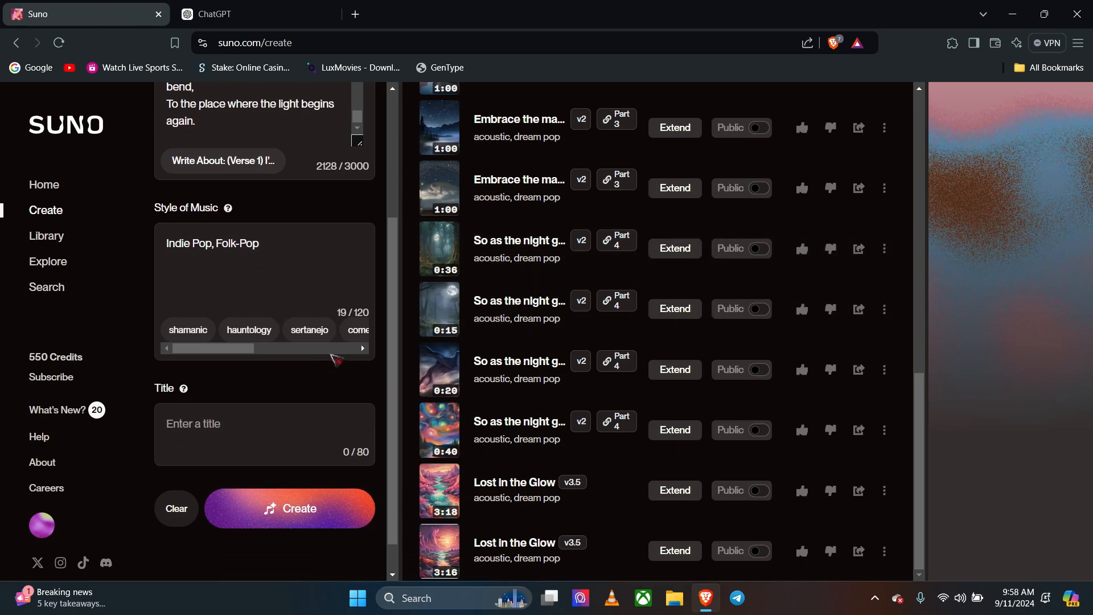
click(275, 377)
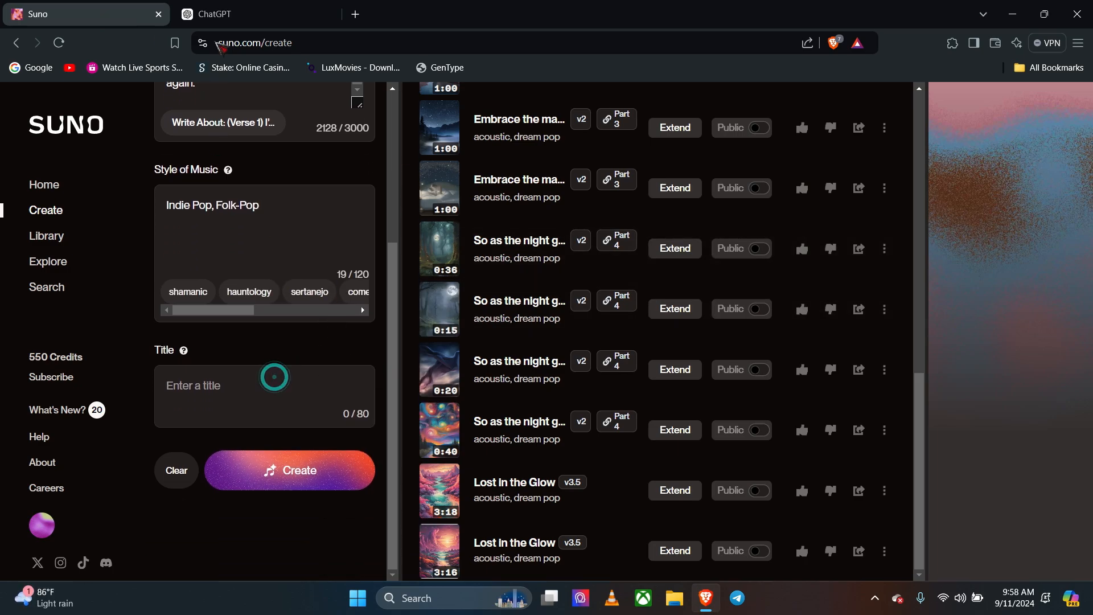
key(ctrl+Tab)
scroll(597, 187, up, 8)
scroll(598, 186, up, 10)
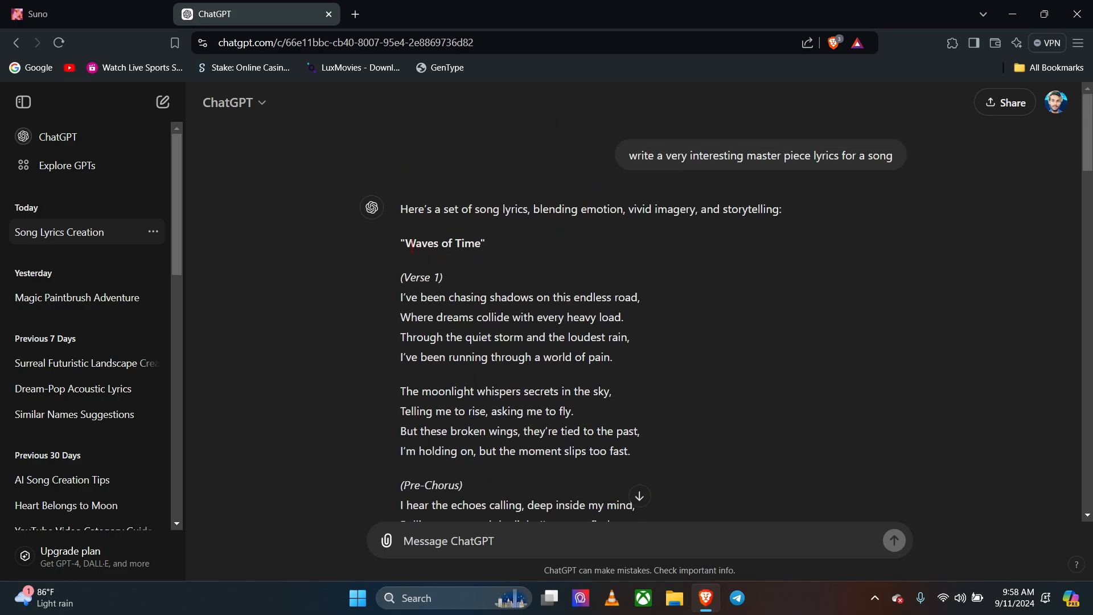
double_click(410, 246)
mouse_move(410, 245)
mouse_down()
mouse_move(456, 246)
mouse_move(414, 243)
mouse_up()
click(476, 243)
right_click(411, 239)
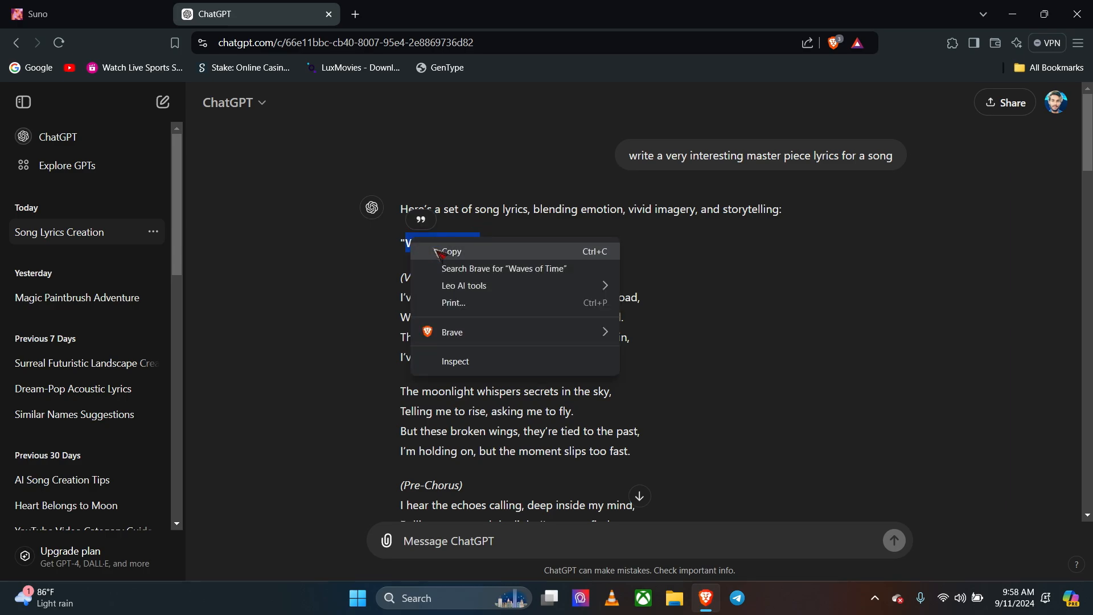
click(434, 248)
- Return to Suno, paste "Waves of Time" as the song title, and create the song
click(38, 14)
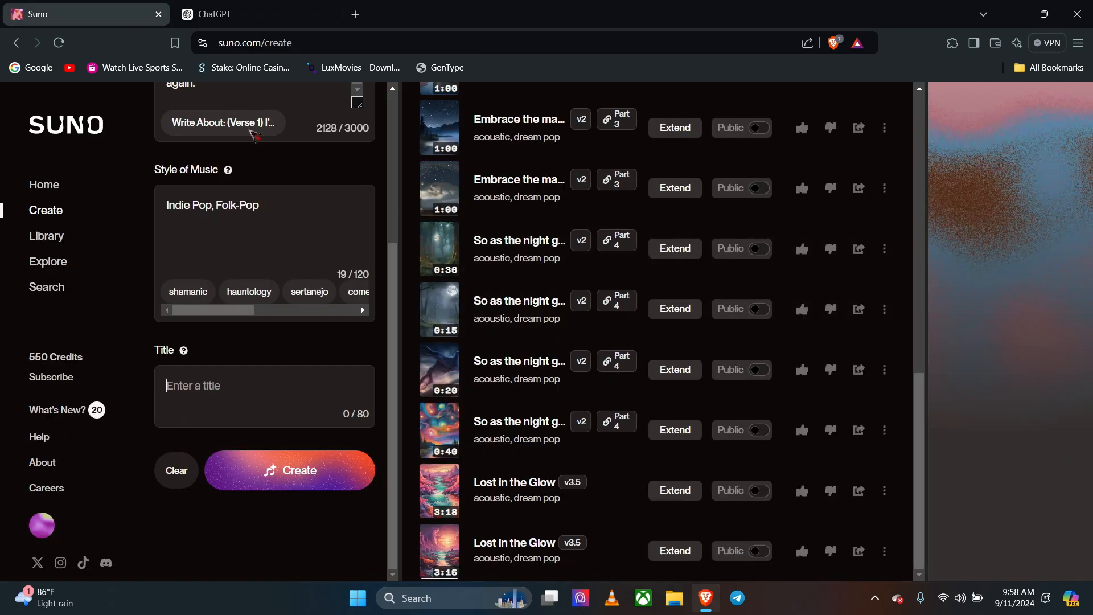
right_click(240, 386)
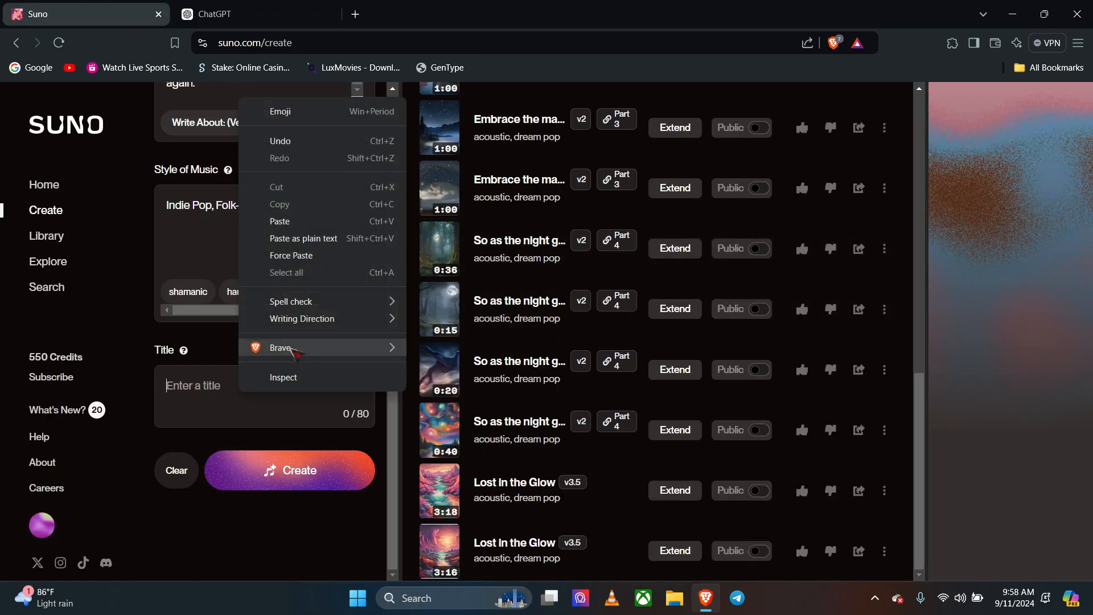
click(303, 216)
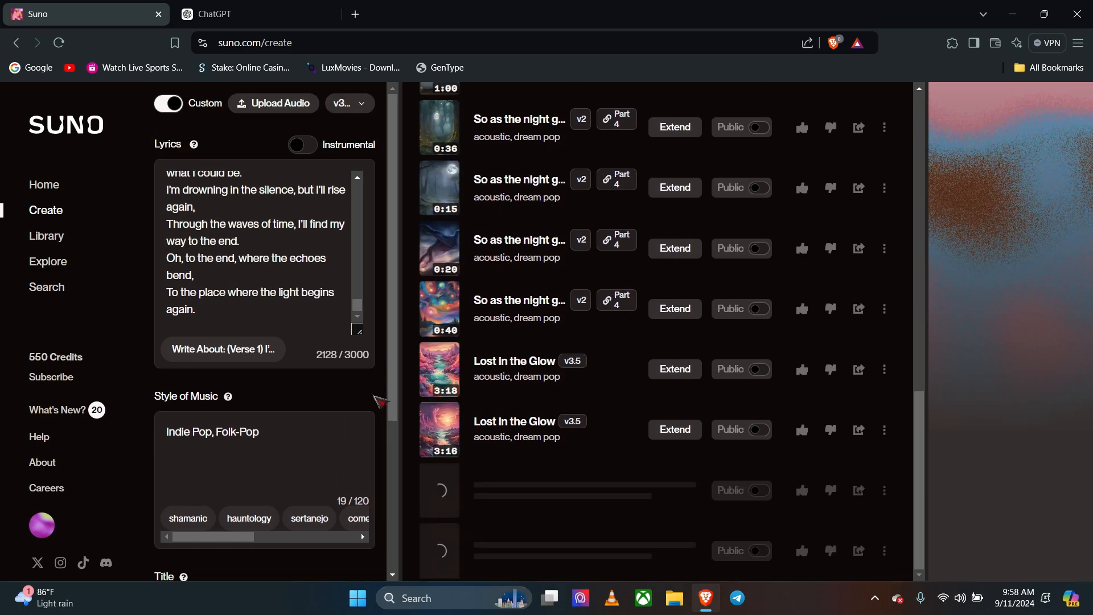
- Play both generated "Waves of Time" versions one after the other and review the lyrics alongside
scroll(380, 401, down, 4)
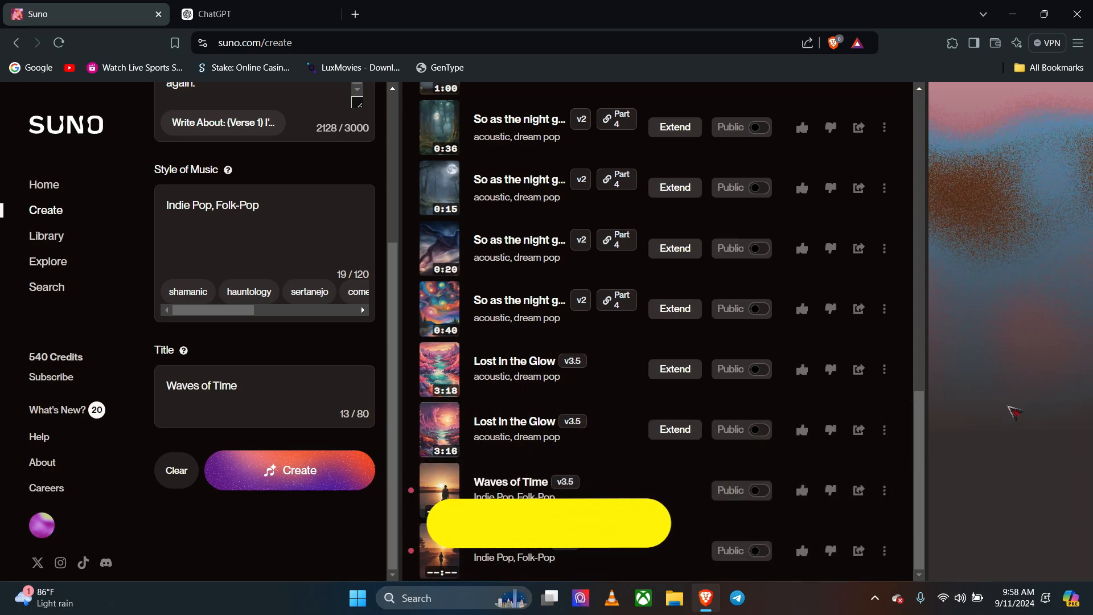
click(444, 488)
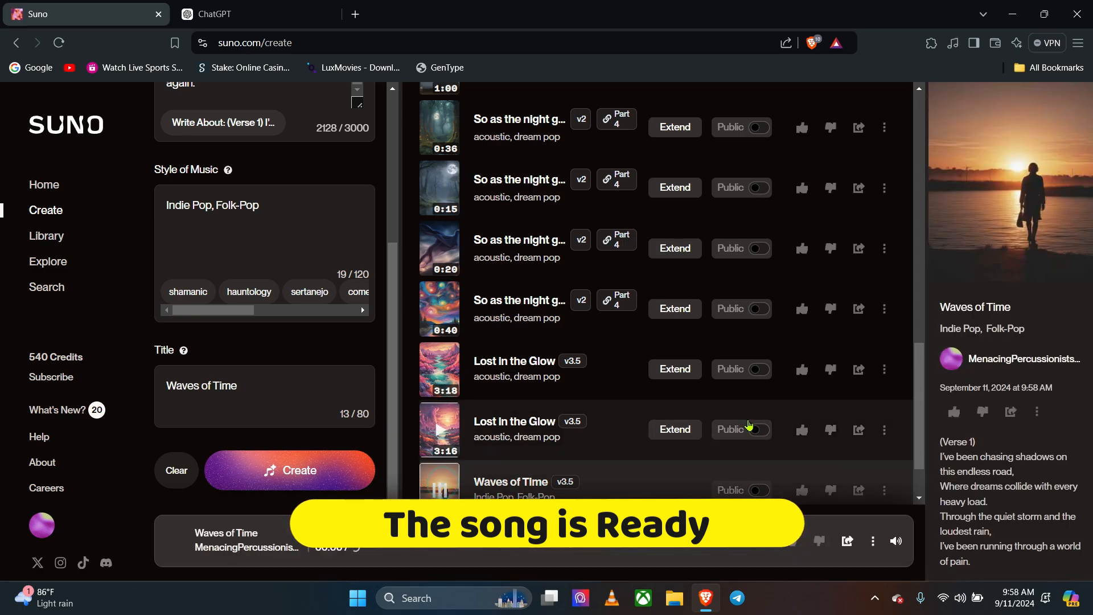
scroll(685, 448, down, 1)
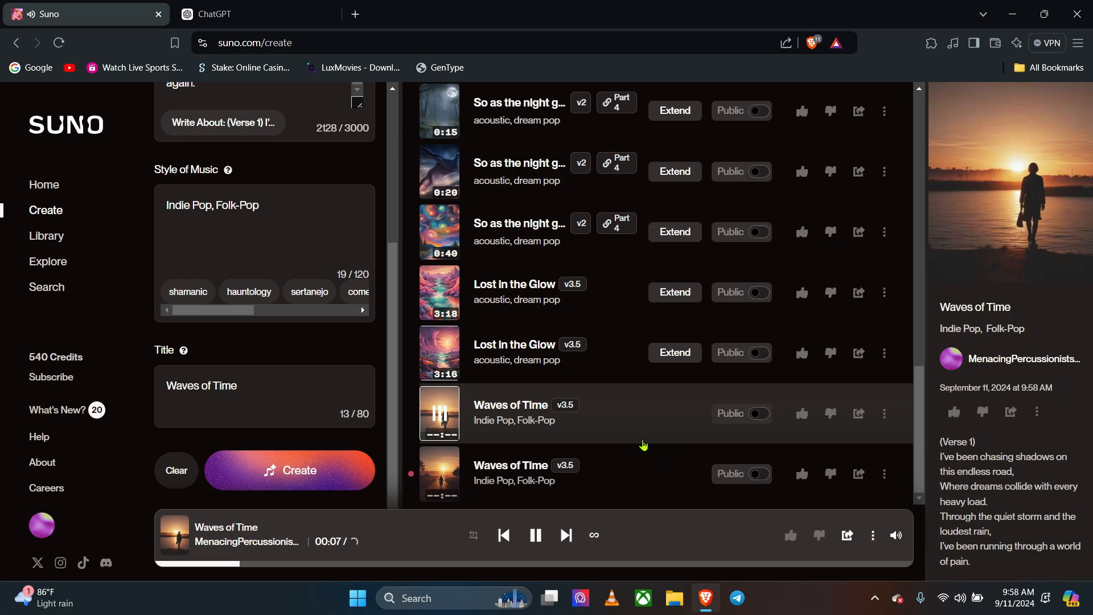
scroll(204, 283, up, 15)
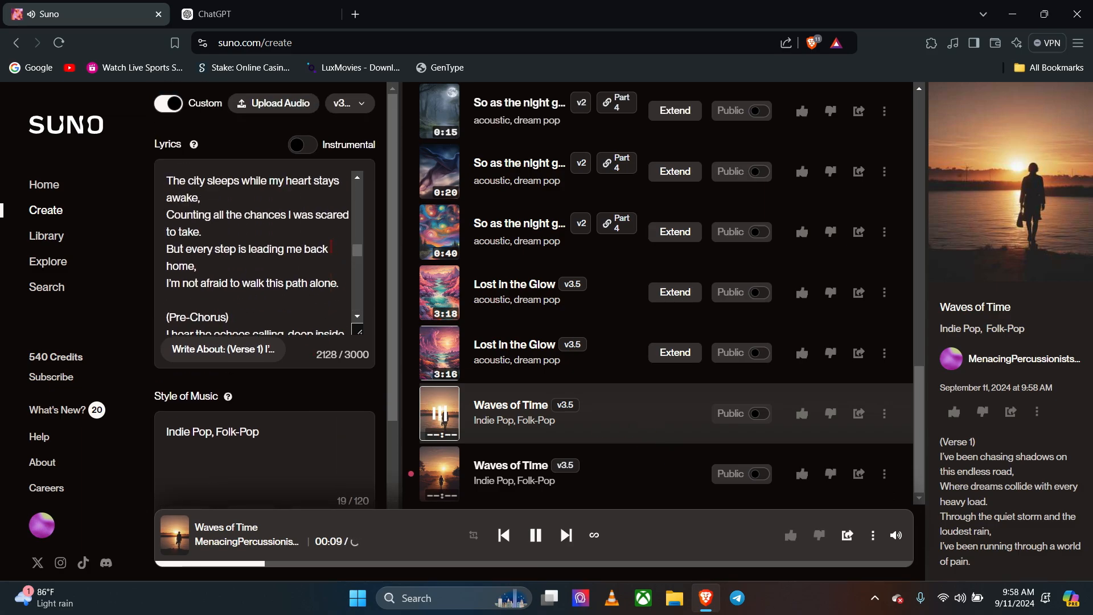
scroll(331, 246, up, 2)
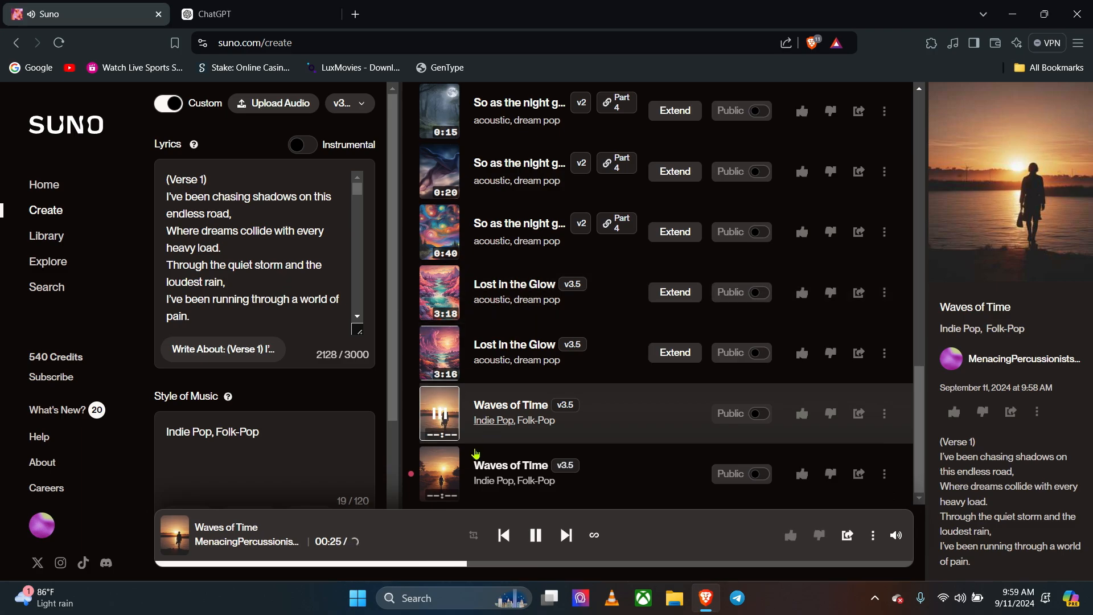
click(447, 476)
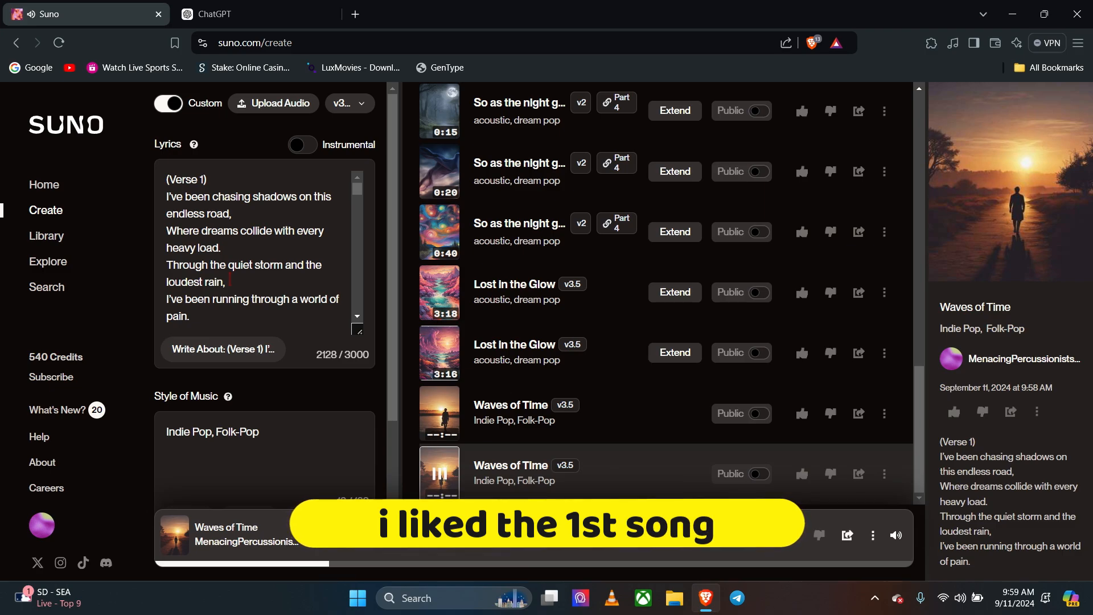
- Replay the first "Waves of Time" version while following the lyrics, and skip ahead in the track
scroll(230, 279, down, 1)
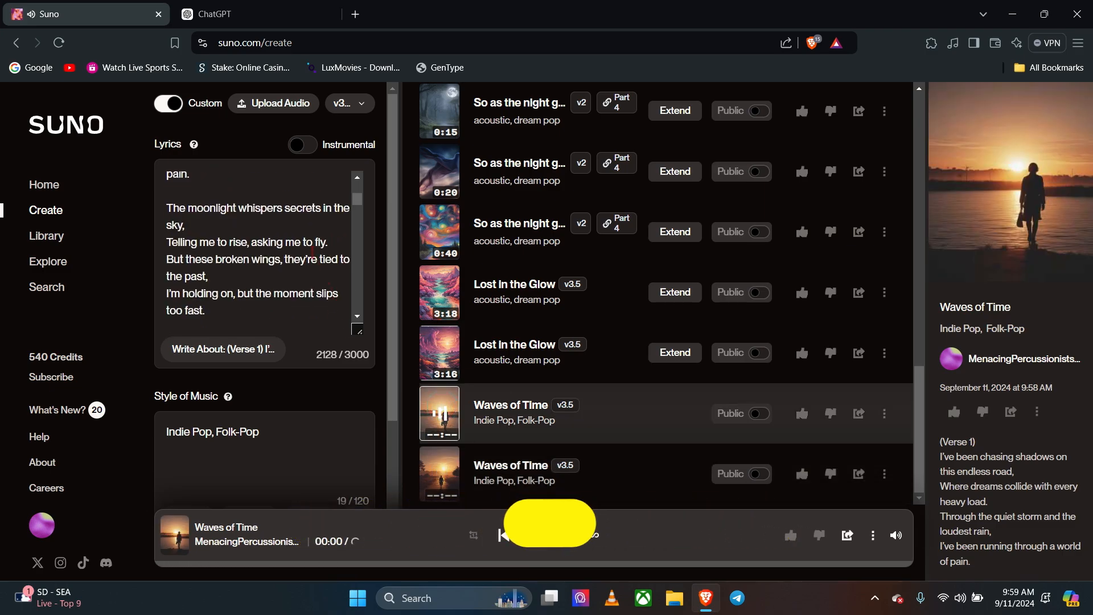
scroll(316, 256, up, 3)
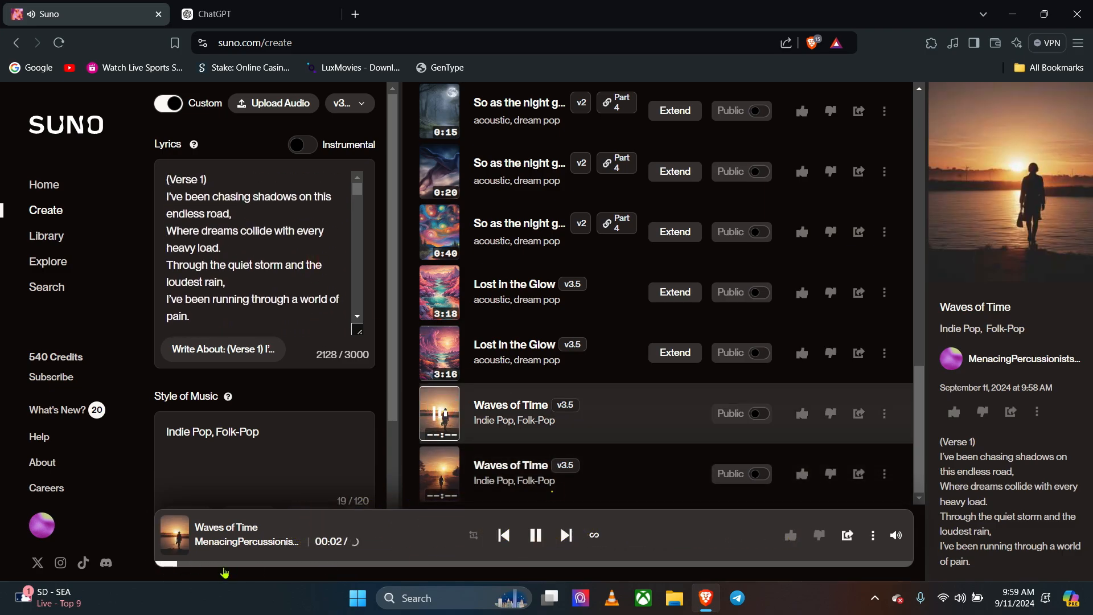
click(346, 564)
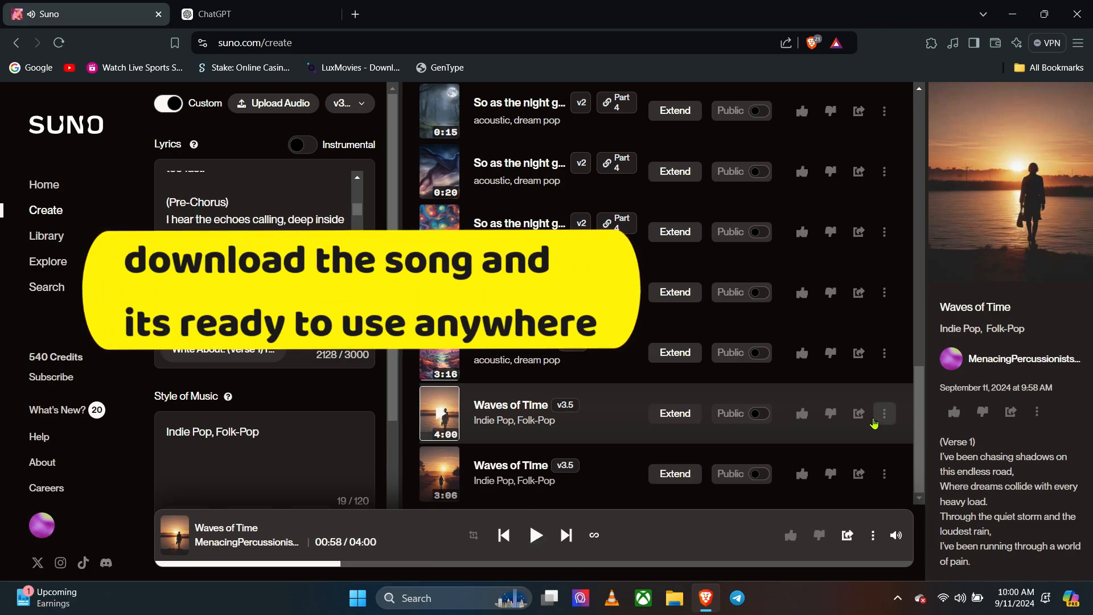
- Download the first "Waves of Time" version as an audio file
click(885, 413)
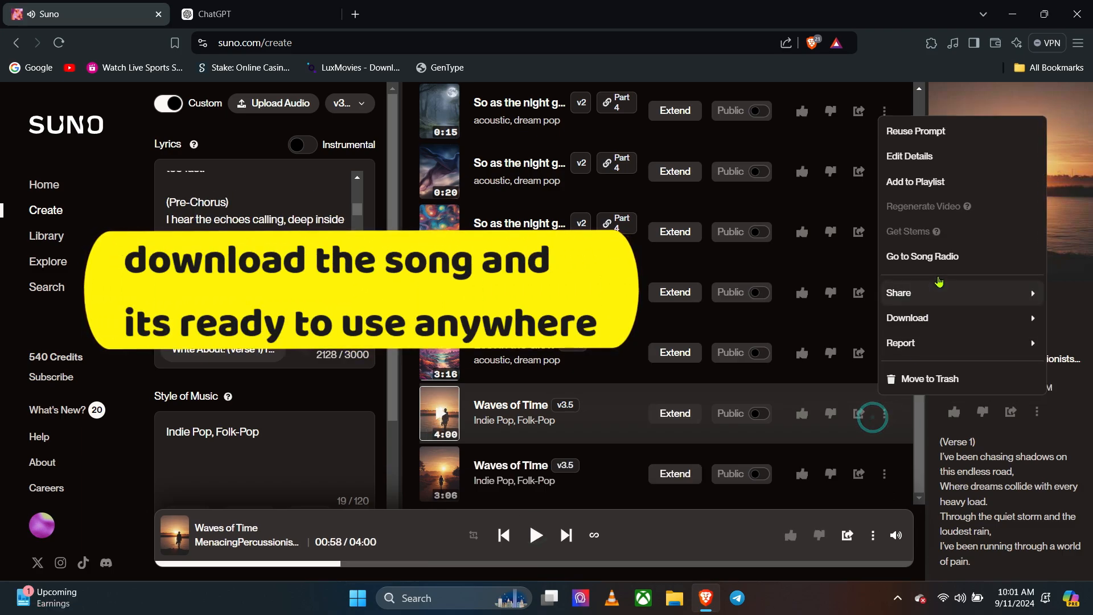
mouse_move(929, 318)
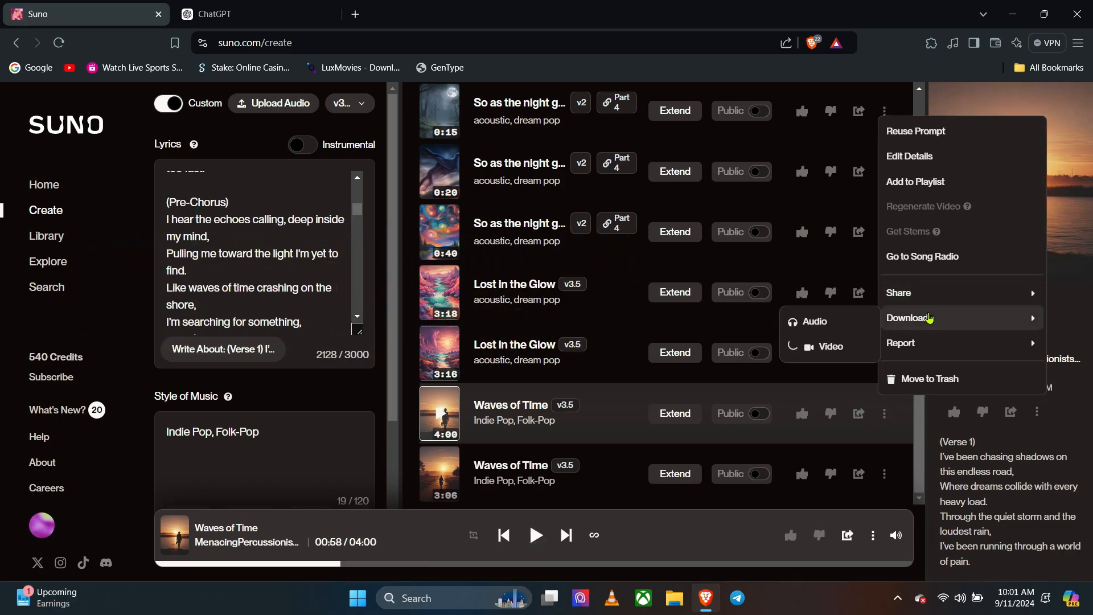
click(848, 320)
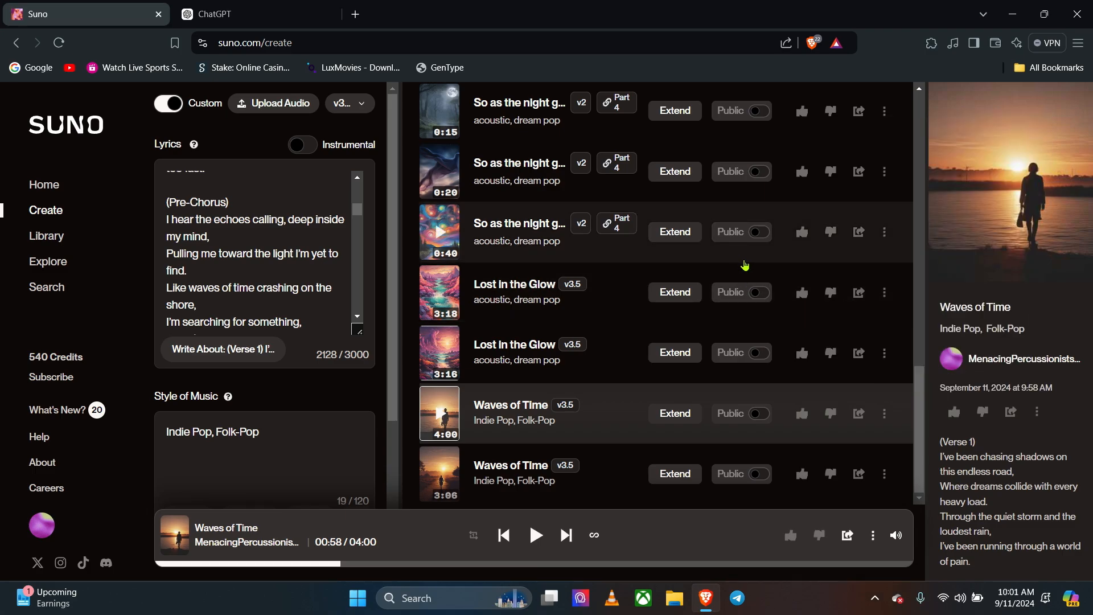